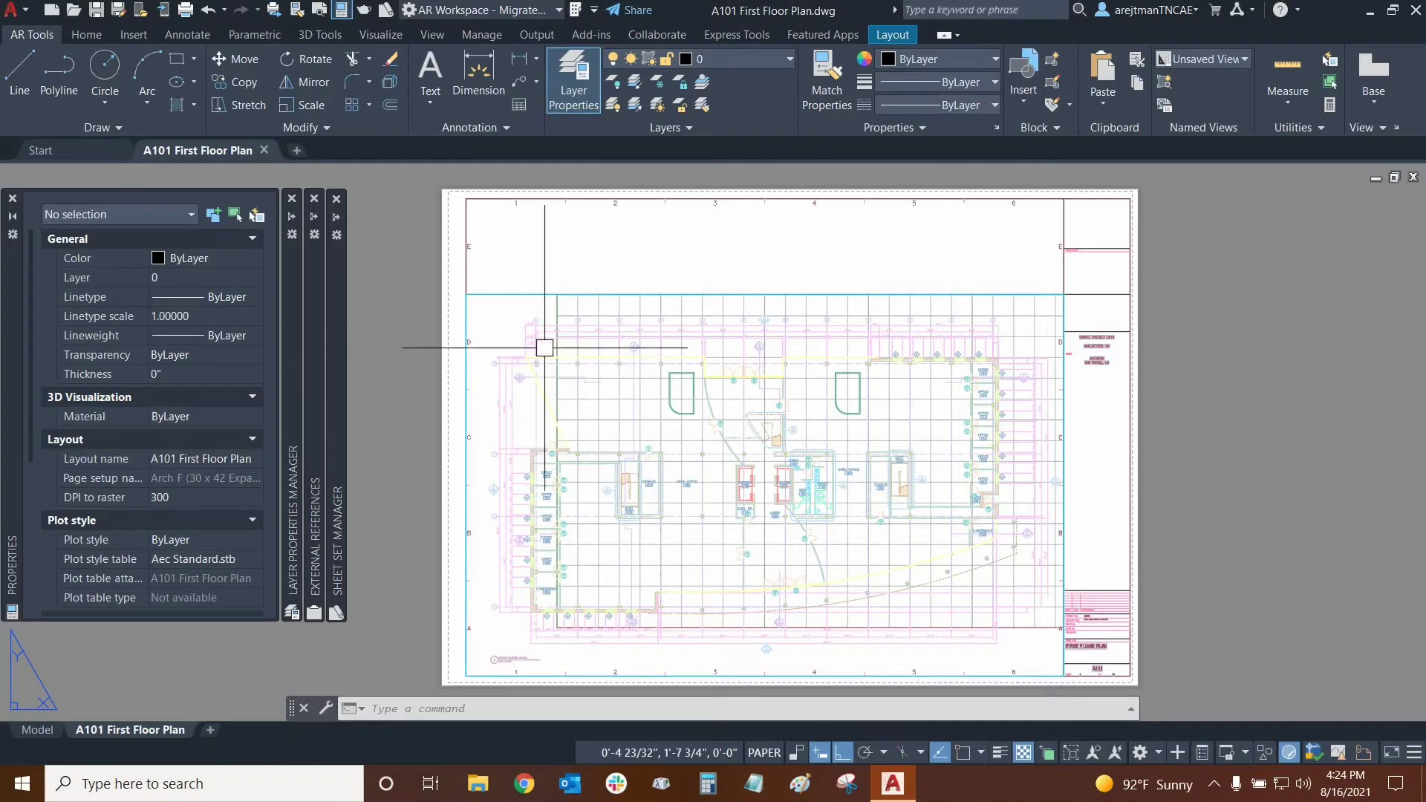
Step: Pan and zoom around the A101 layout sheet to inspect the plan's grid lines C–F
middle_click_drag(736, 460, 824, 413)
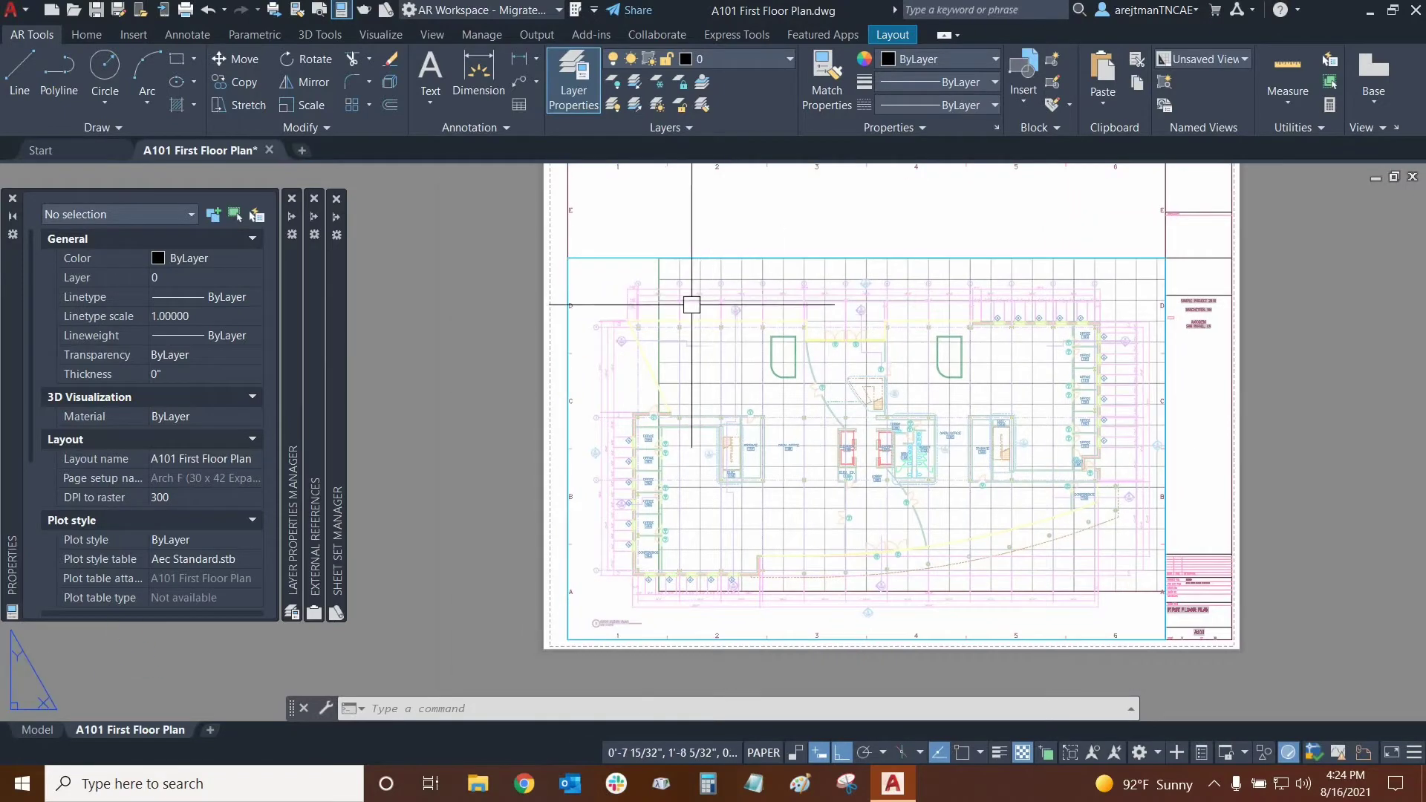
scroll(824, 414, "up", 5)
middle_click_drag(676, 314, 715, 360)
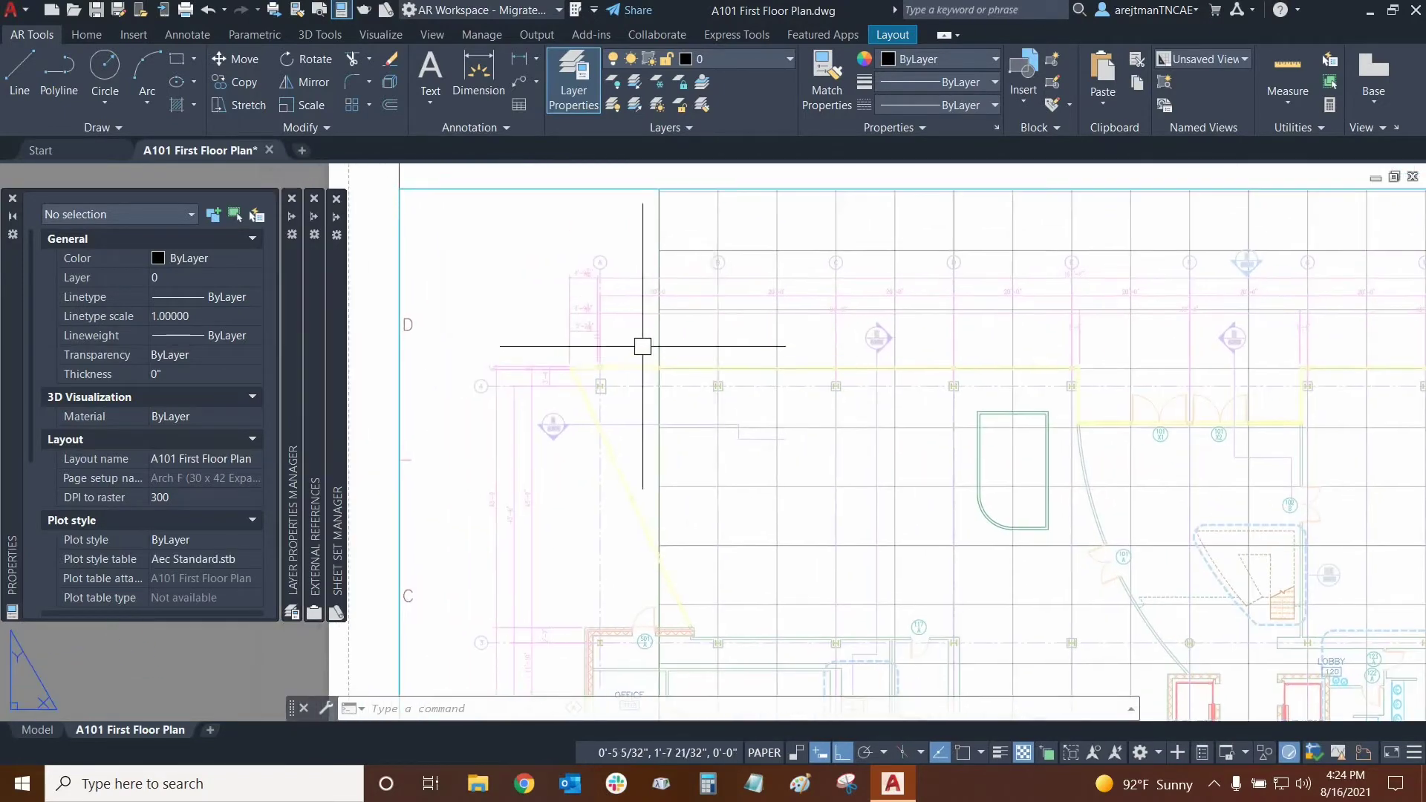
scroll(477, 499, "up", 3)
middle_click_drag(1019, 369, 586, 380)
scroll(656, 328, "down", 3)
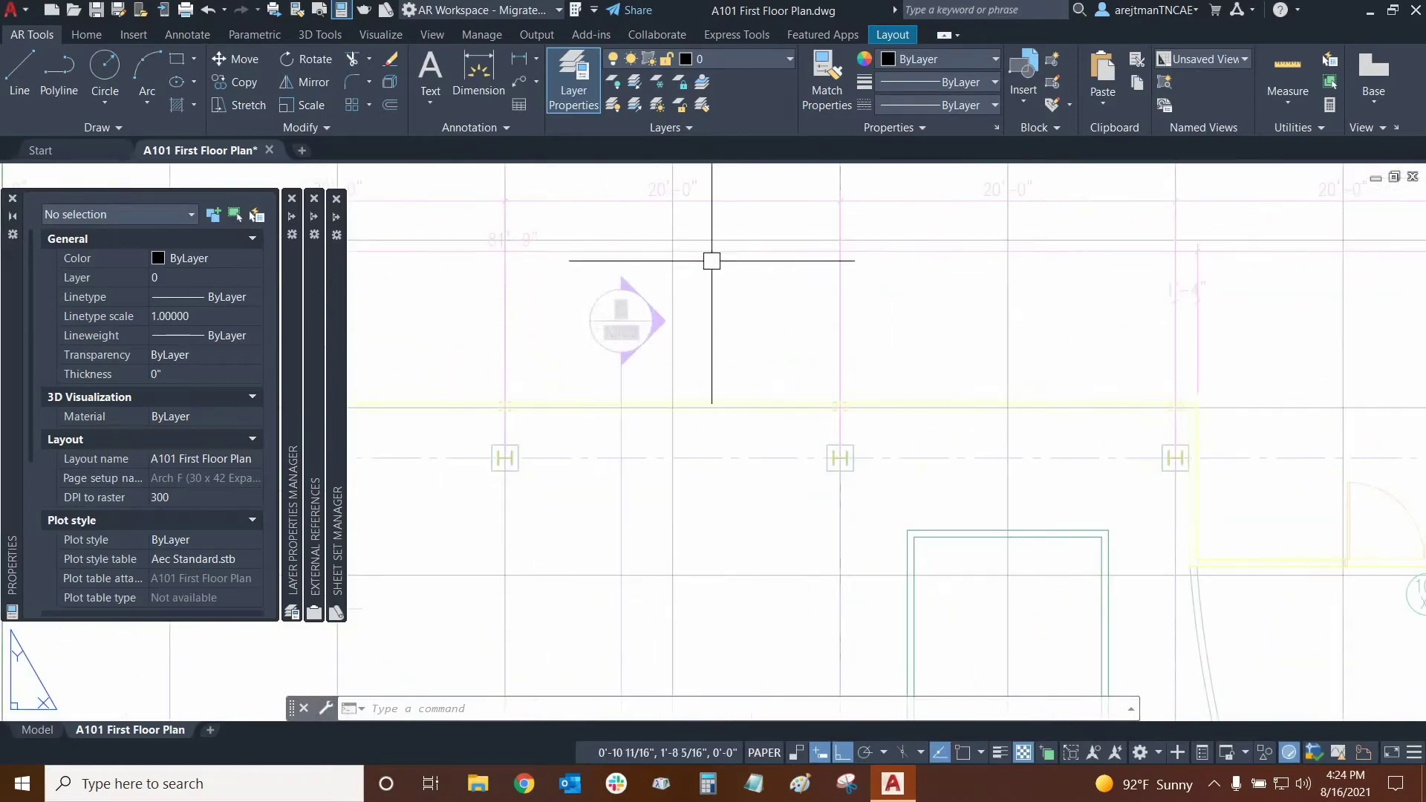
scroll(598, 327, "down", 2)
scroll(601, 331, "down", 3)
scroll(741, 328, "up", 3)
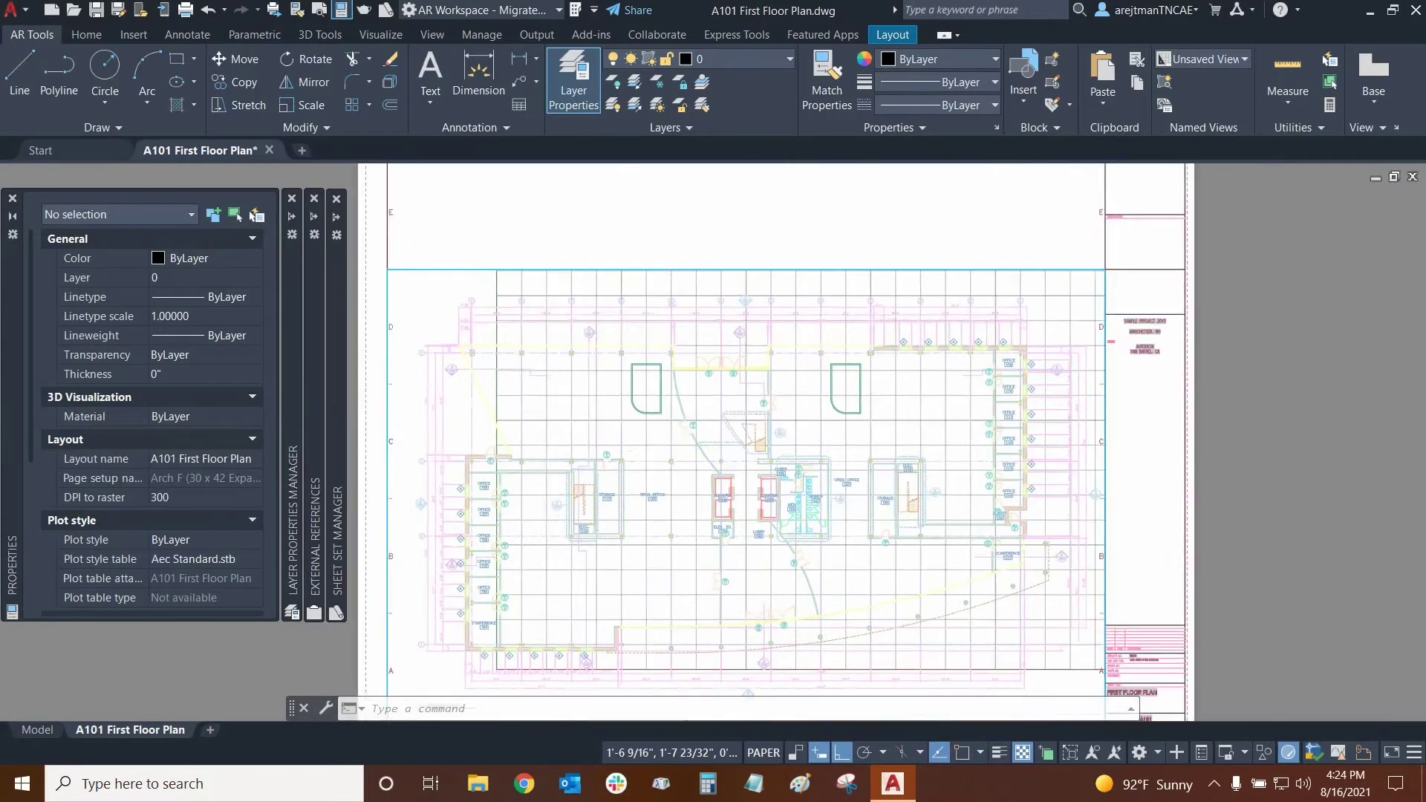
scroll(721, 324, "down", 1)
scroll(750, 342, "down", 2)
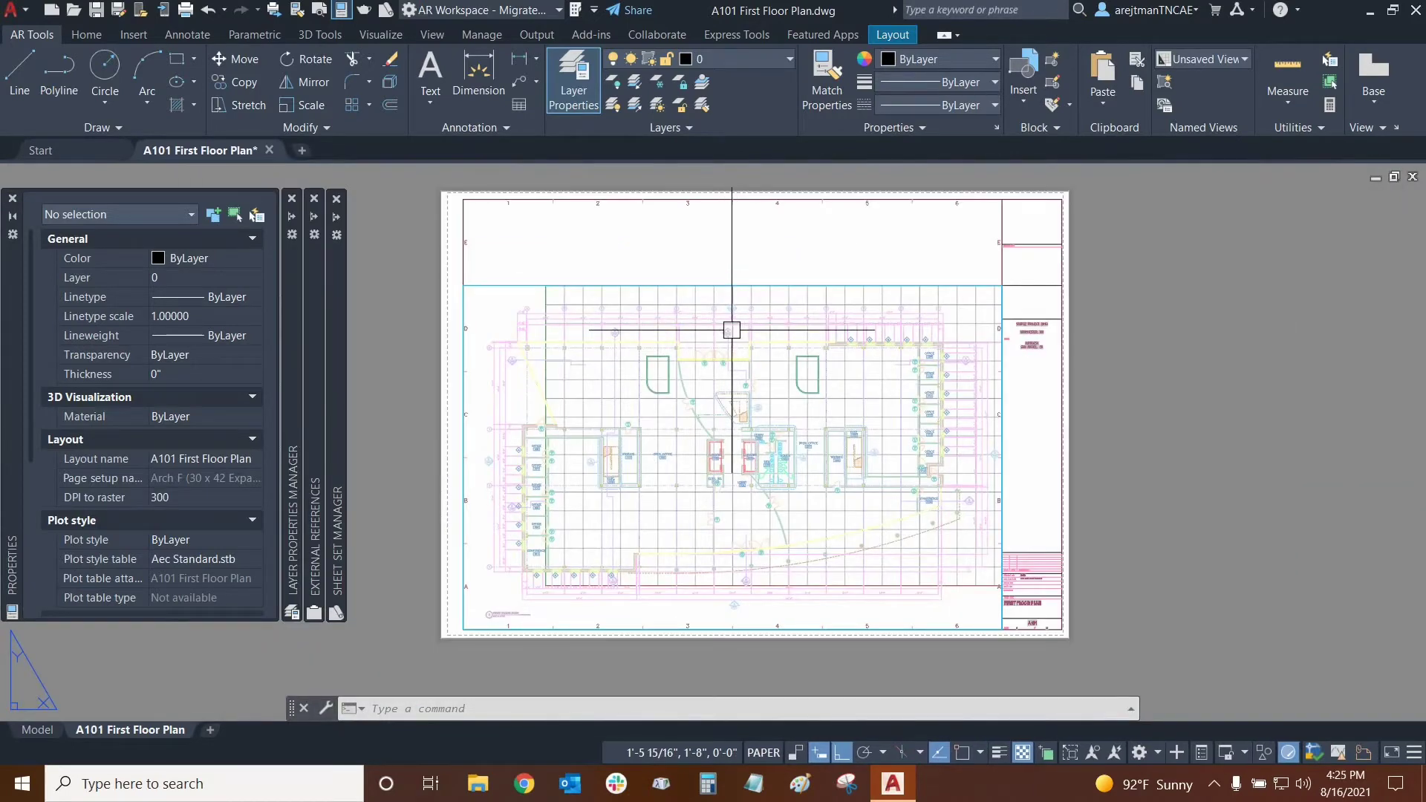
scroll(735, 330, "down", 1)
scroll(757, 335, "up", 1)
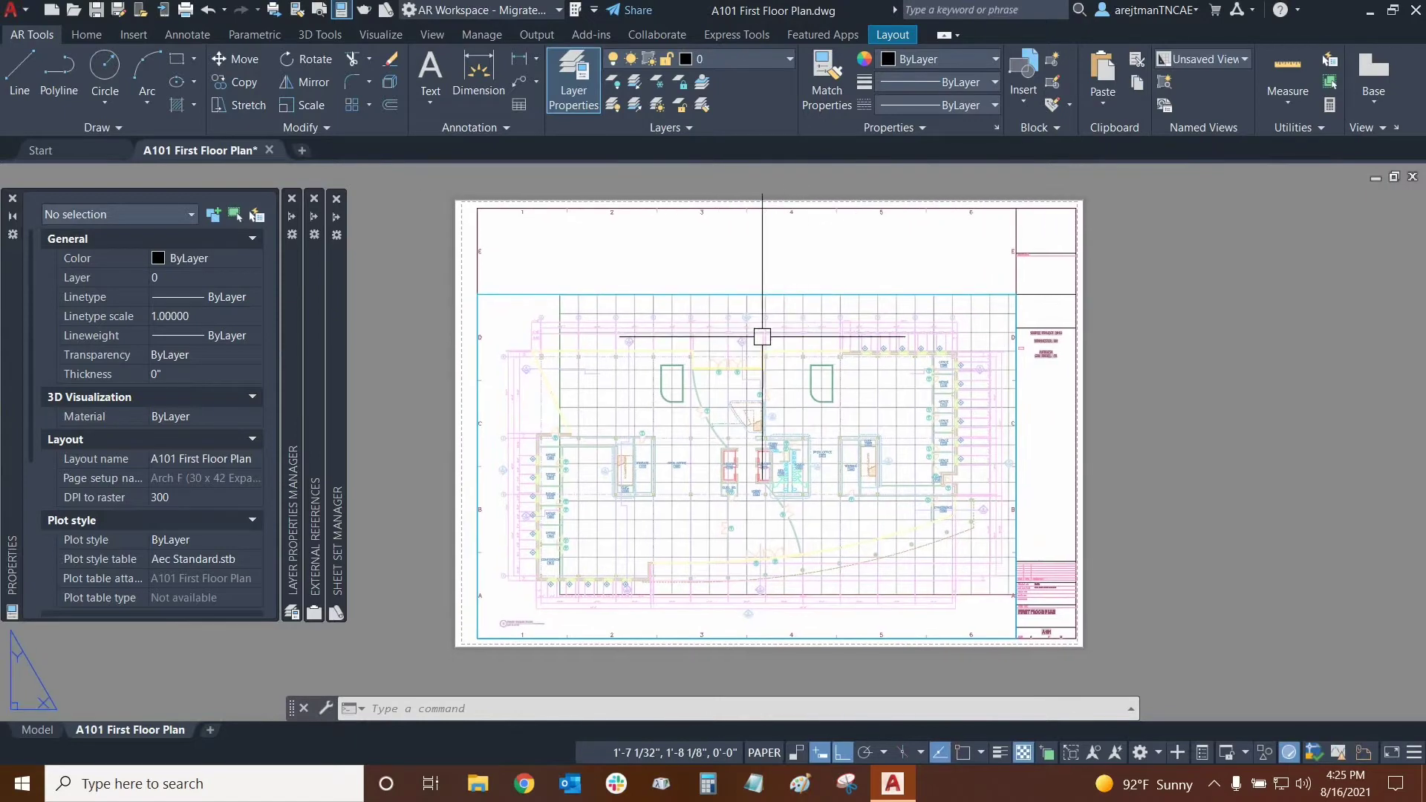
scroll(761, 337, "up", 1)
middle_click_drag(757, 331, 782, 345)
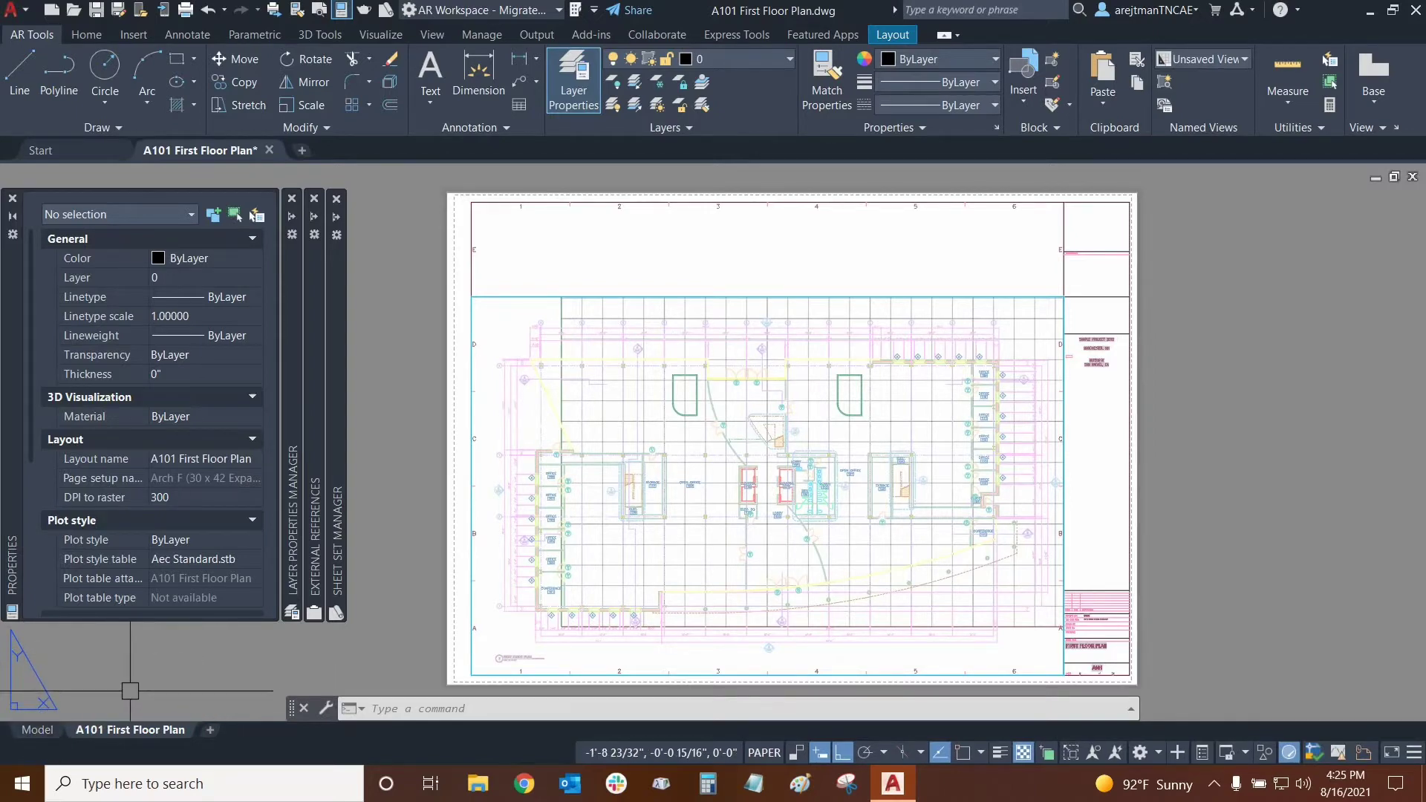
Step: Look over the floor plan in the Model tab, then go back to the A101 First Floor Plan layout
left_click(37, 729)
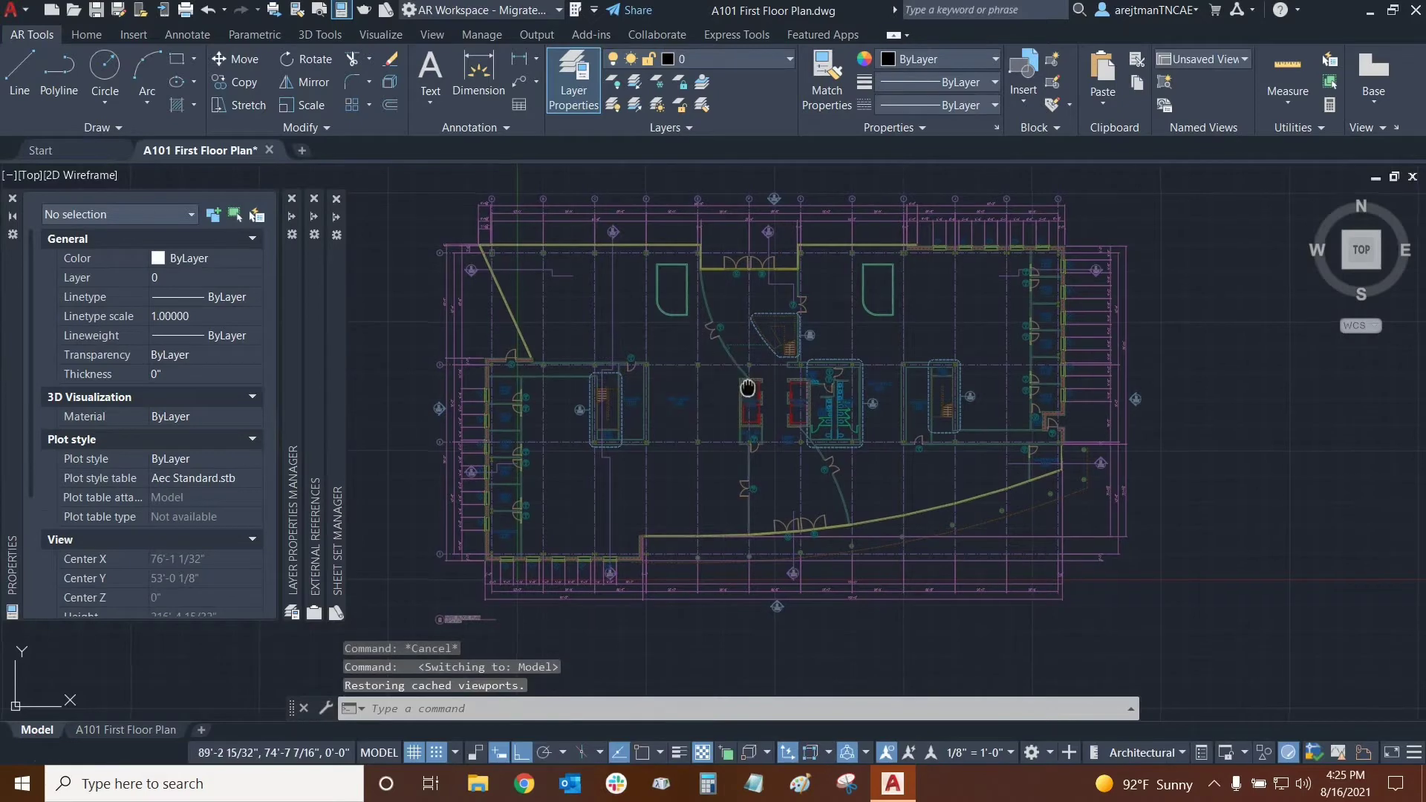
middle_click_drag(748, 388, 763, 383)
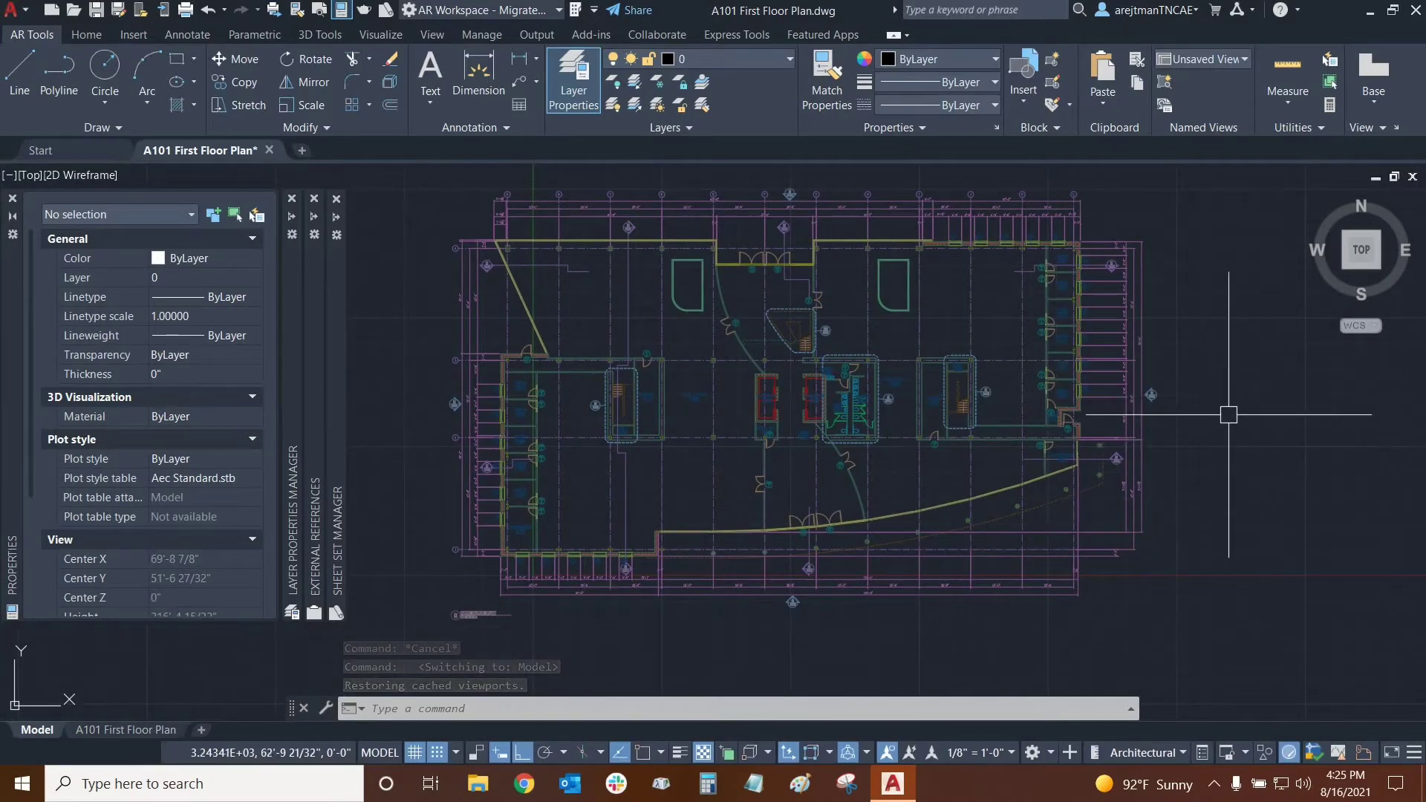
left_click(129, 729)
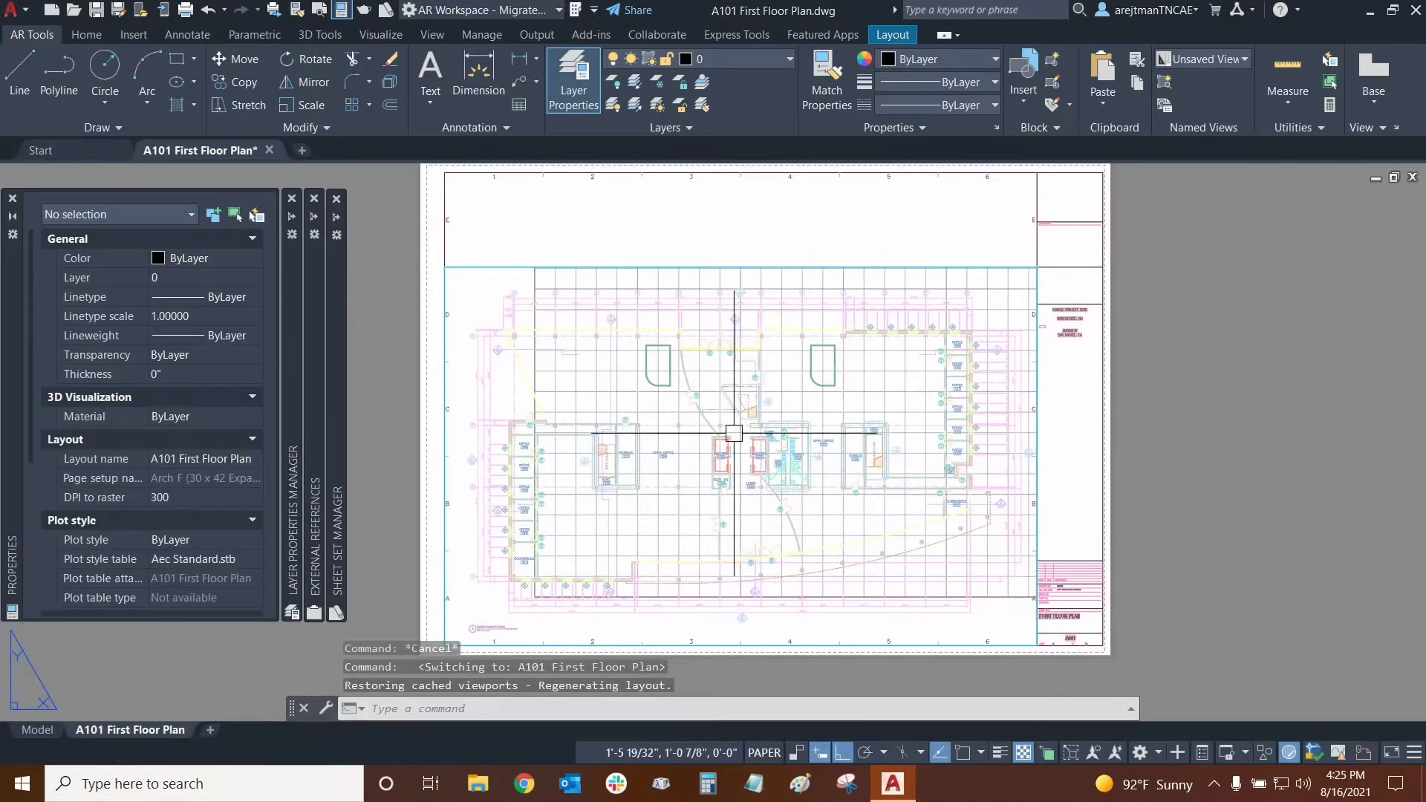
Step: Recentre the A101 sheet and switch the floor plan viewport from PAPER to MODEL
middle_click_drag(744, 452, 762, 436)
scroll(739, 416, "up", 1)
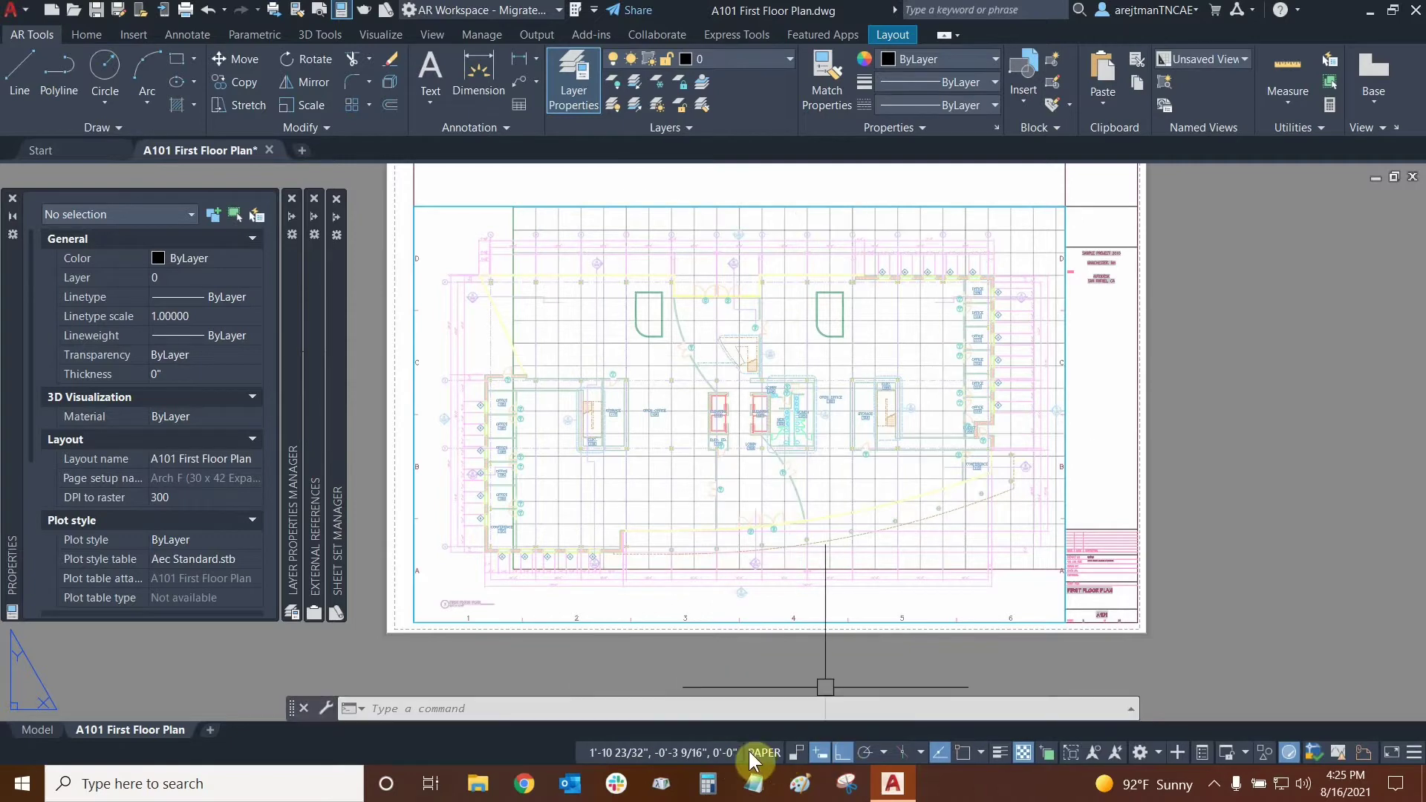
left_click(764, 752)
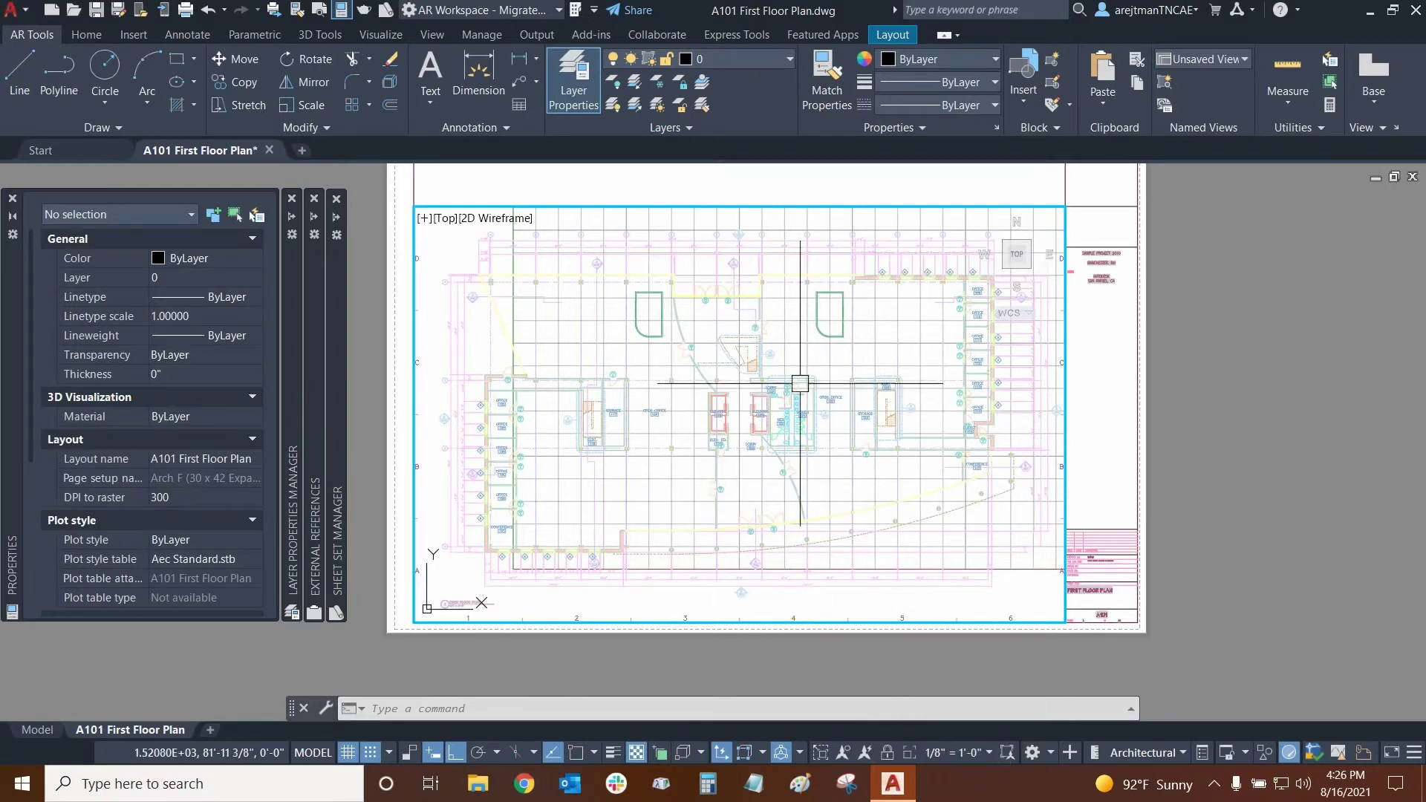
Step: Start MVSETUP by typing MVS and picking it from the autocomplete list
type("MVS")
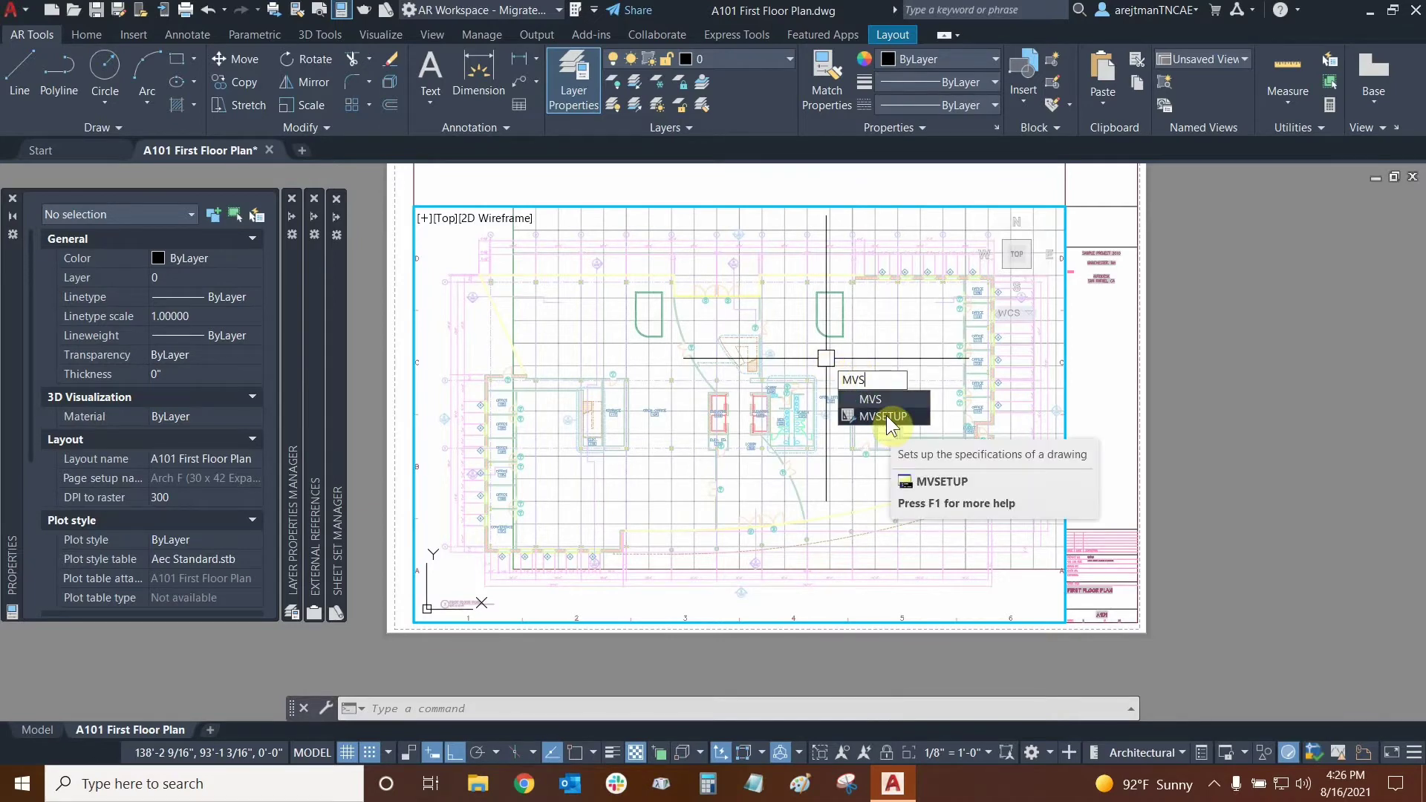
left_click(886, 418)
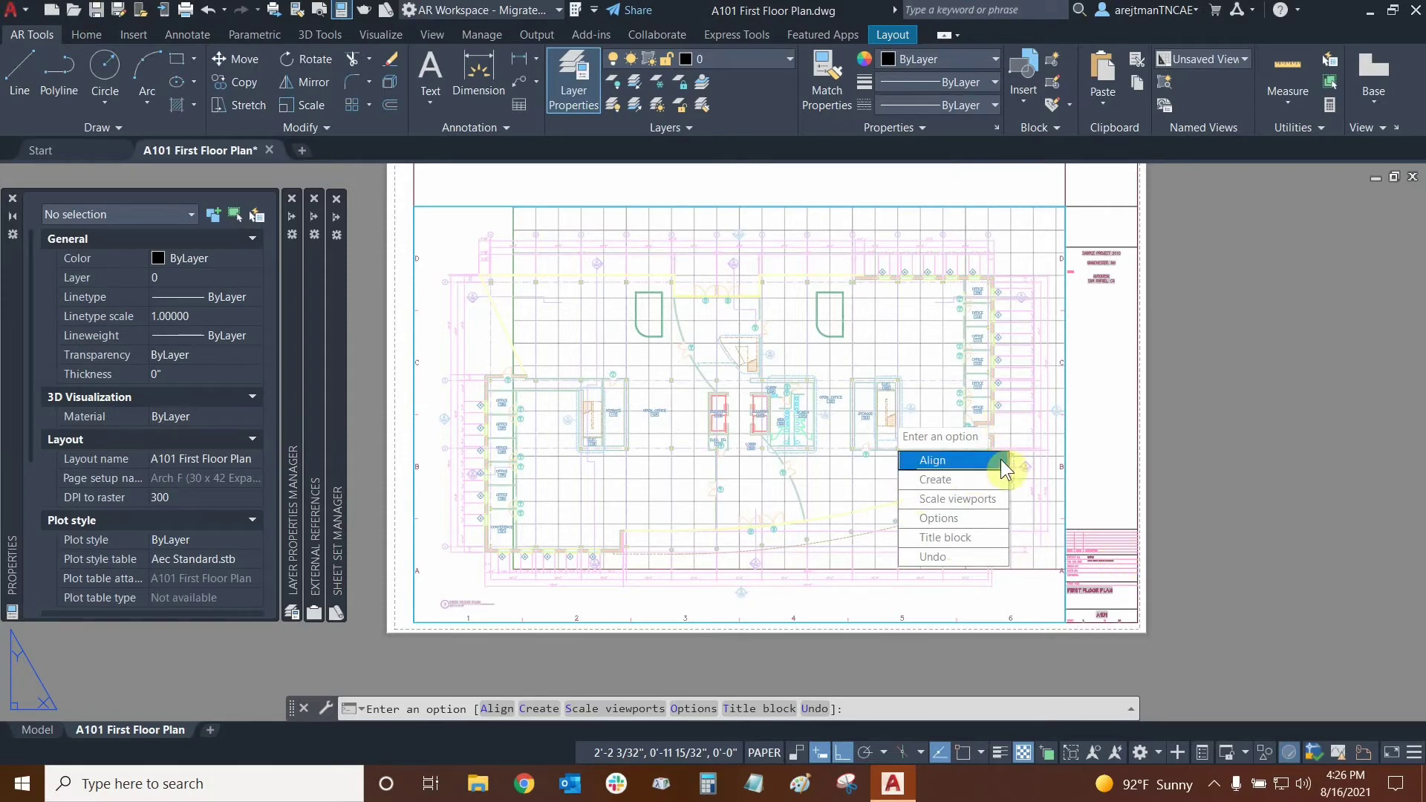
Step: Choose MVSETUP's Align option, then its Rotate view option
left_click(958, 462)
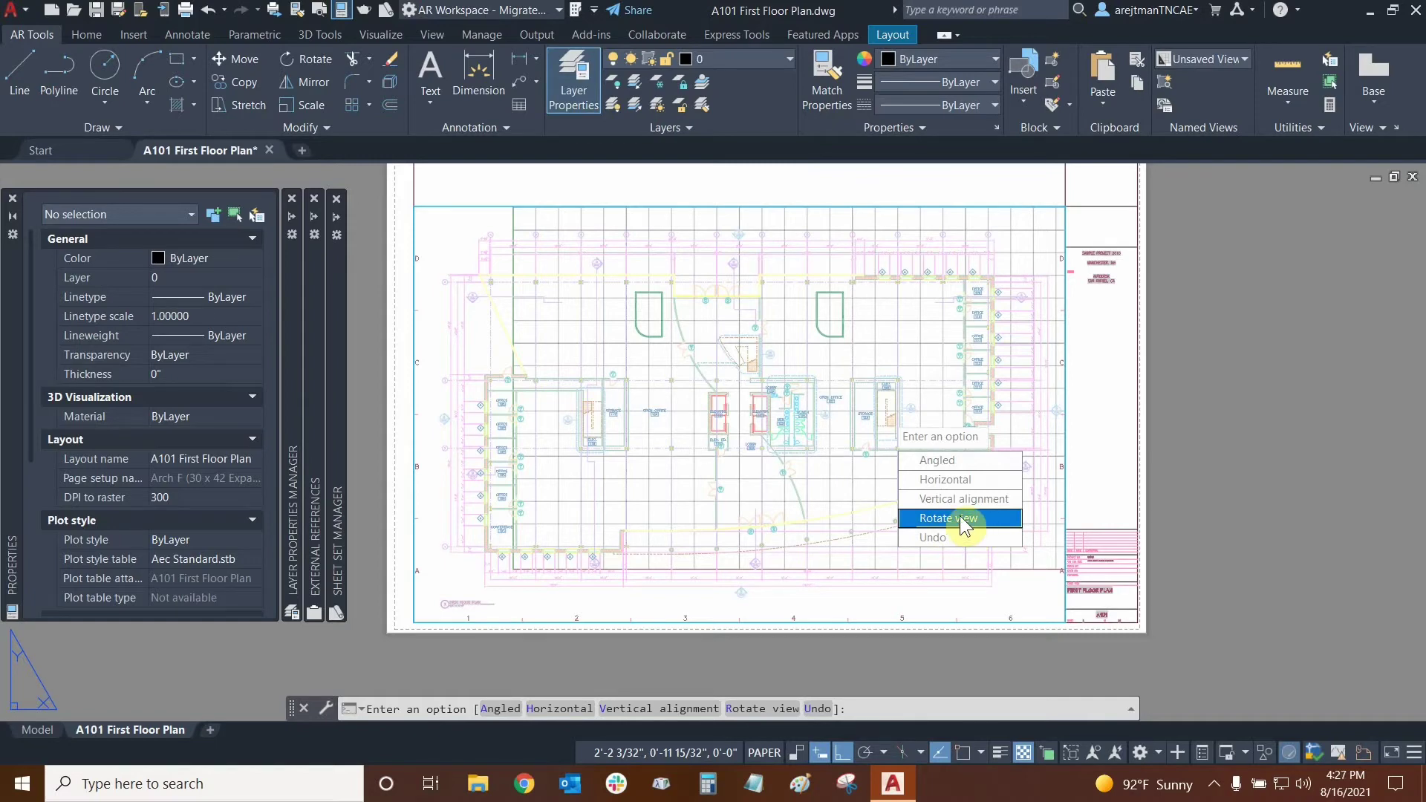
left_click(964, 525)
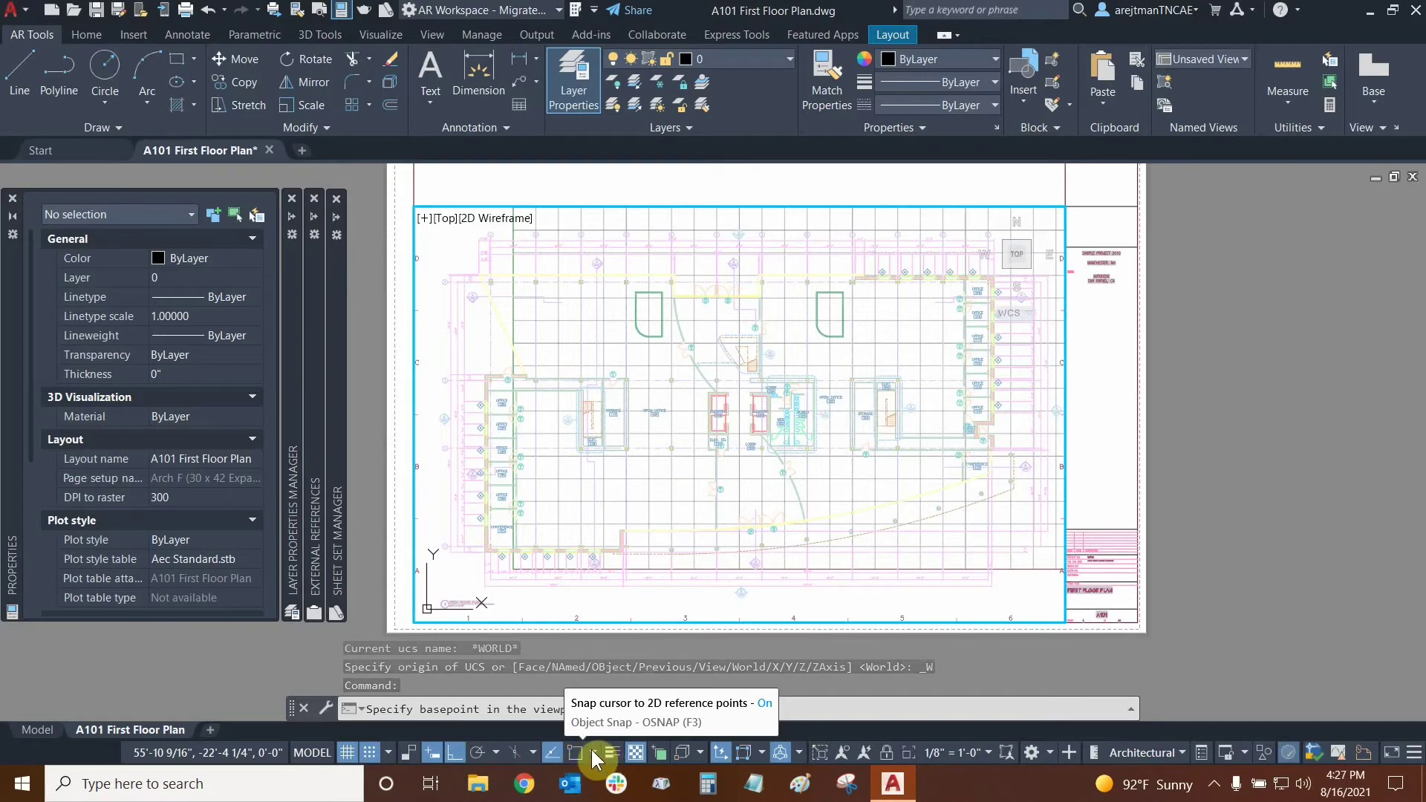
Step: Review the object snap modes and toggle OSNAP before picking the rotation basepoint
left_click(592, 751)
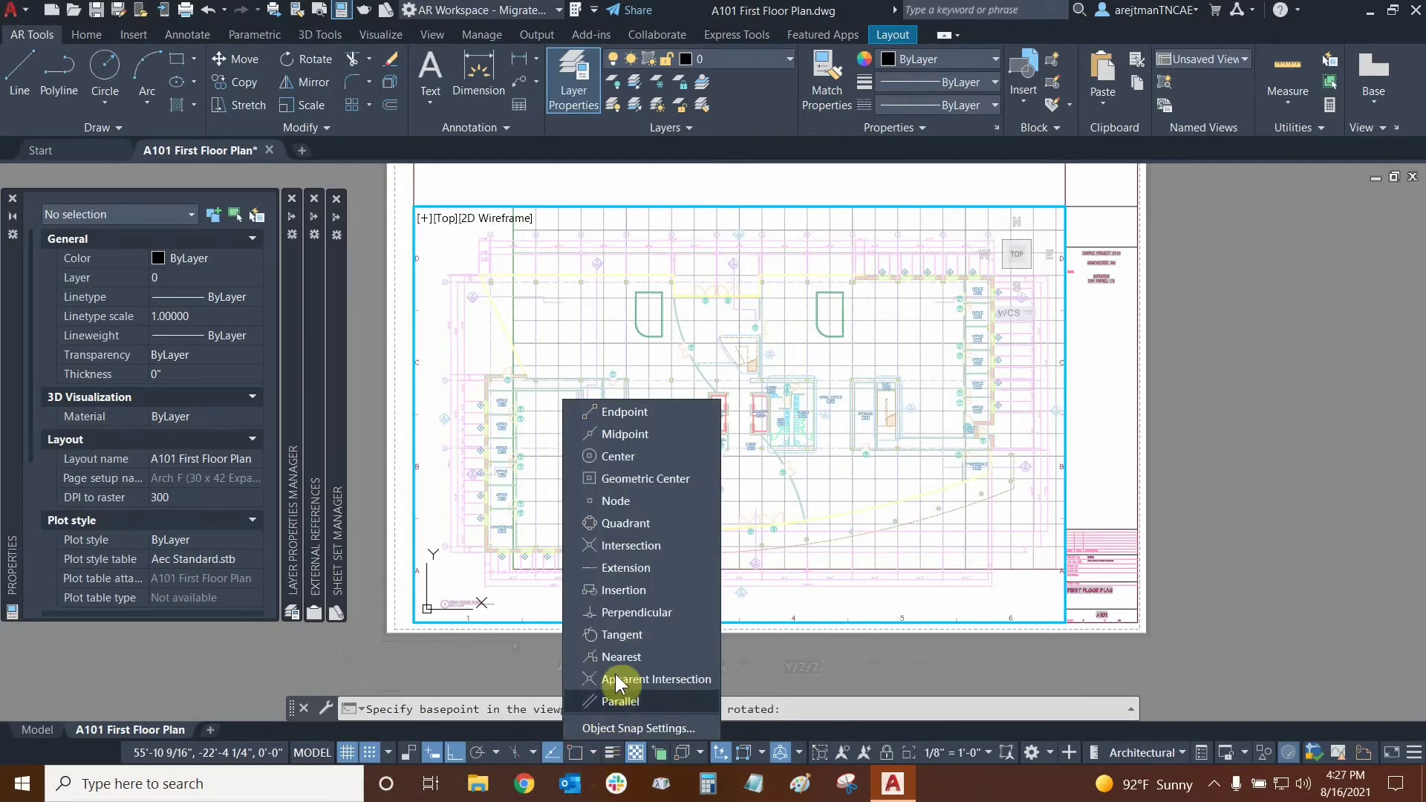
left_click(697, 17)
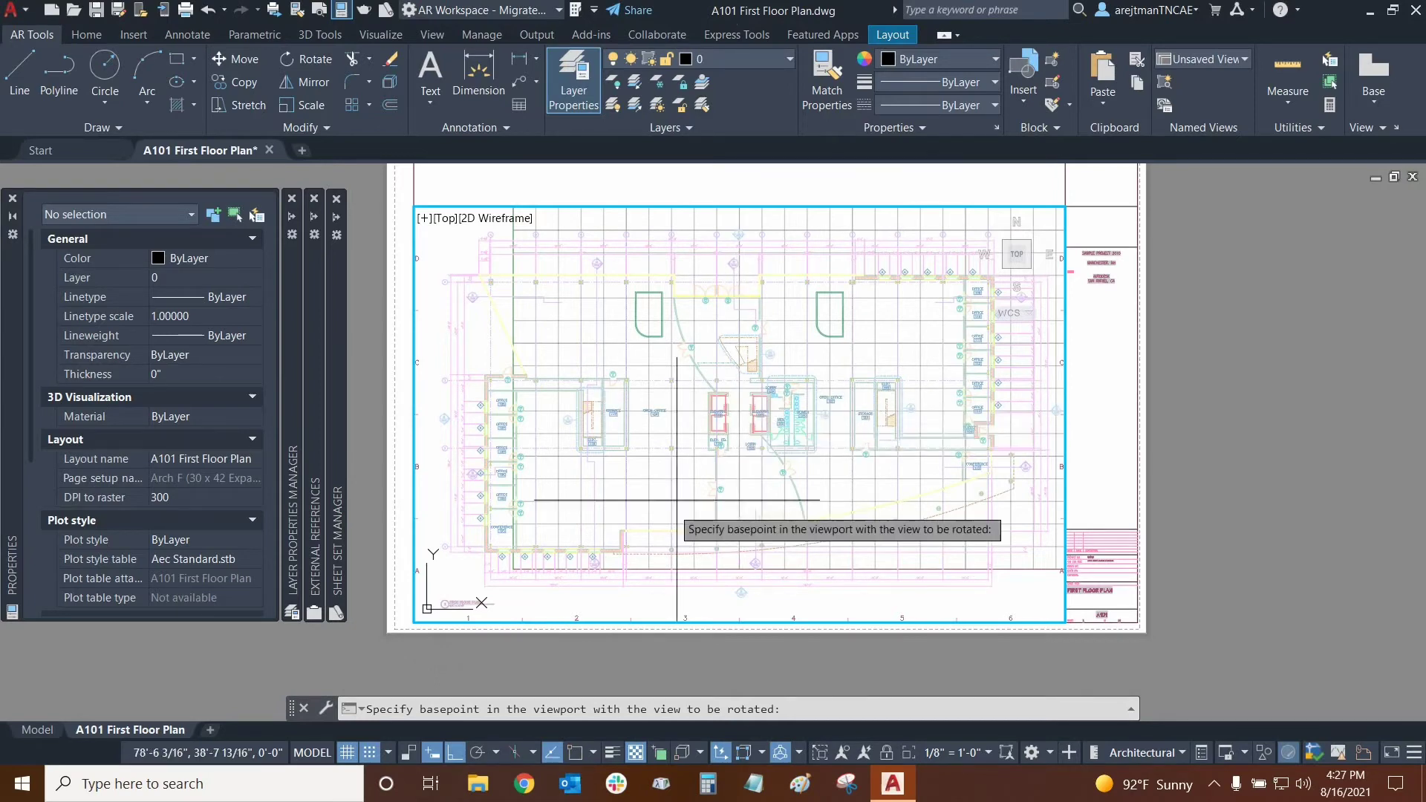
left_click(574, 752)
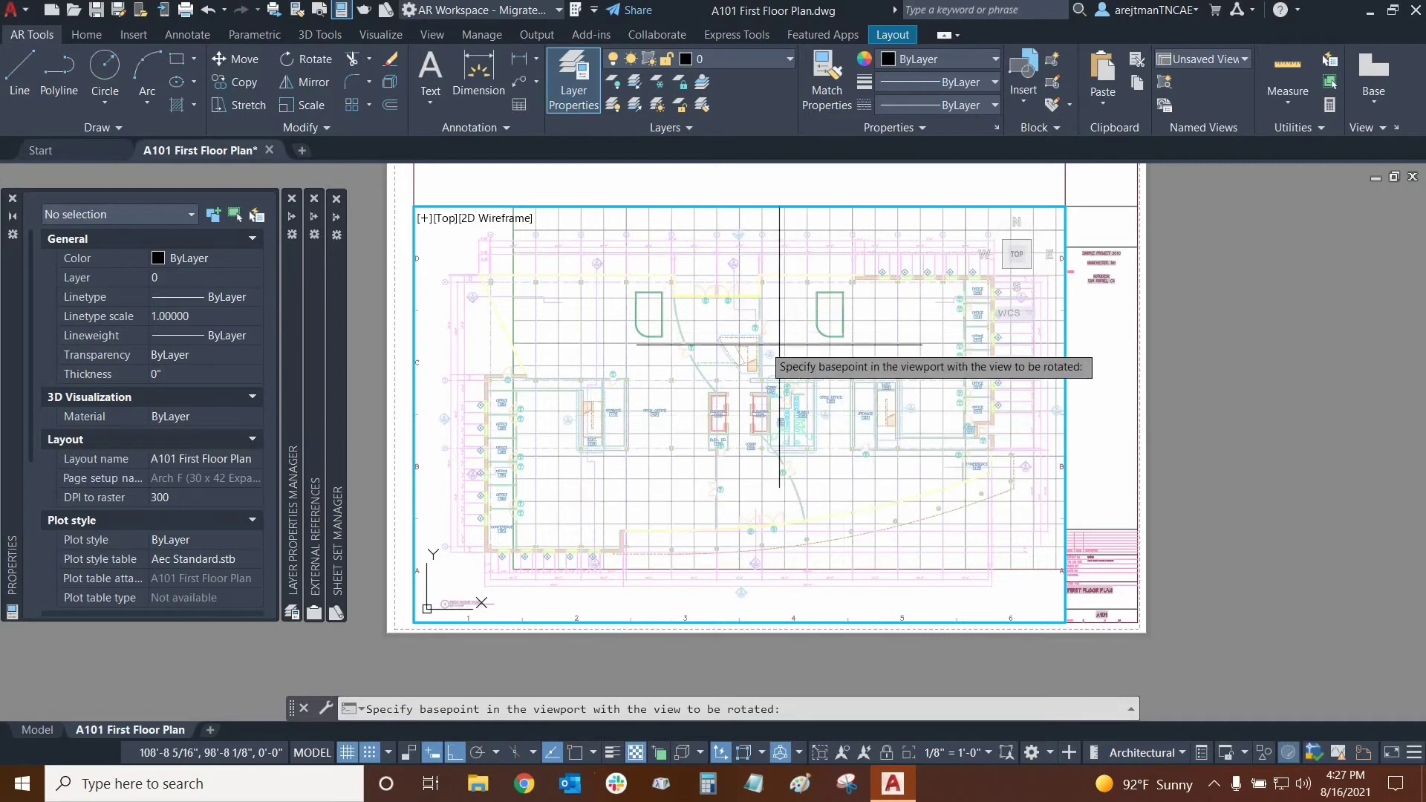
Step: Pick a basepoint in the floor plan and rotate the viewport's view 180 degrees
left_click(738, 411)
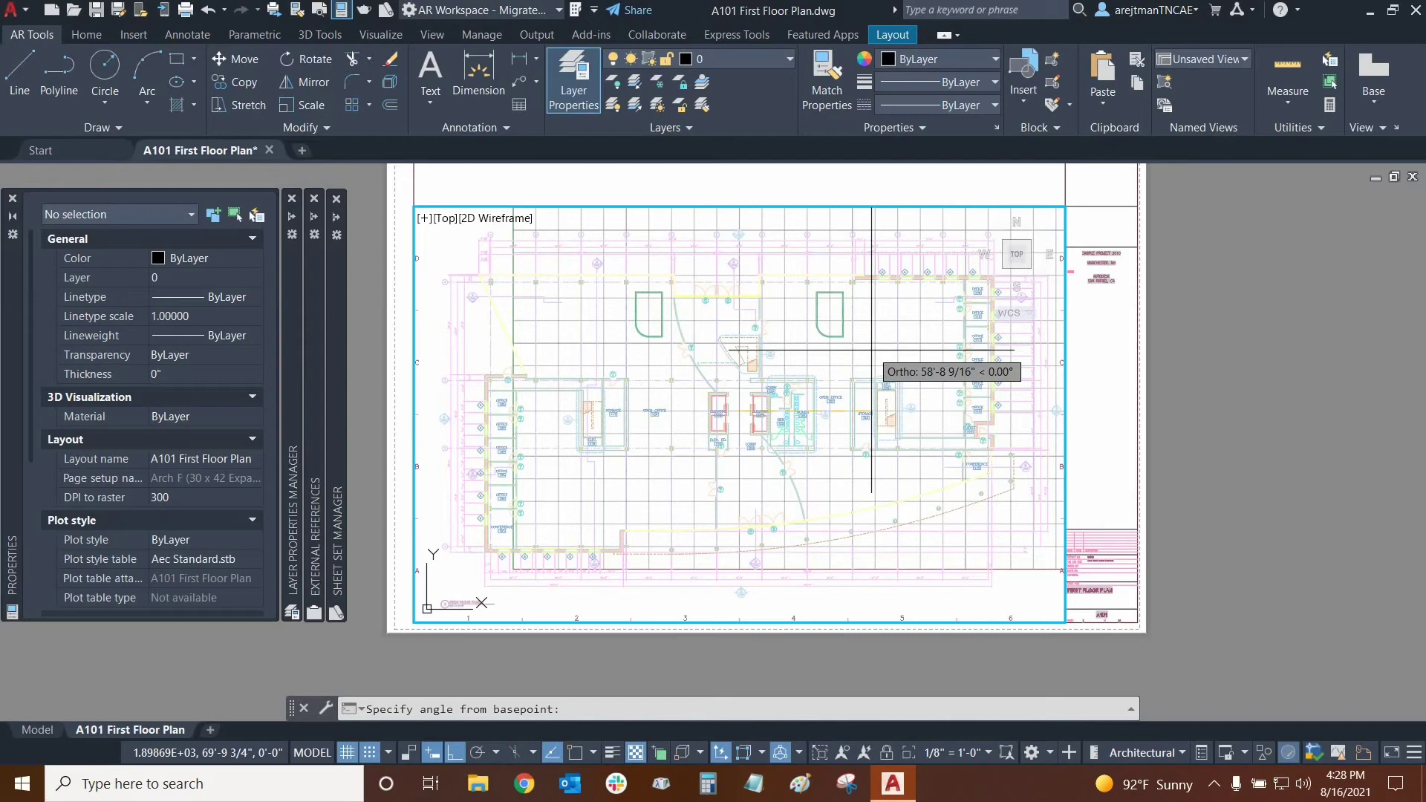
type("180")
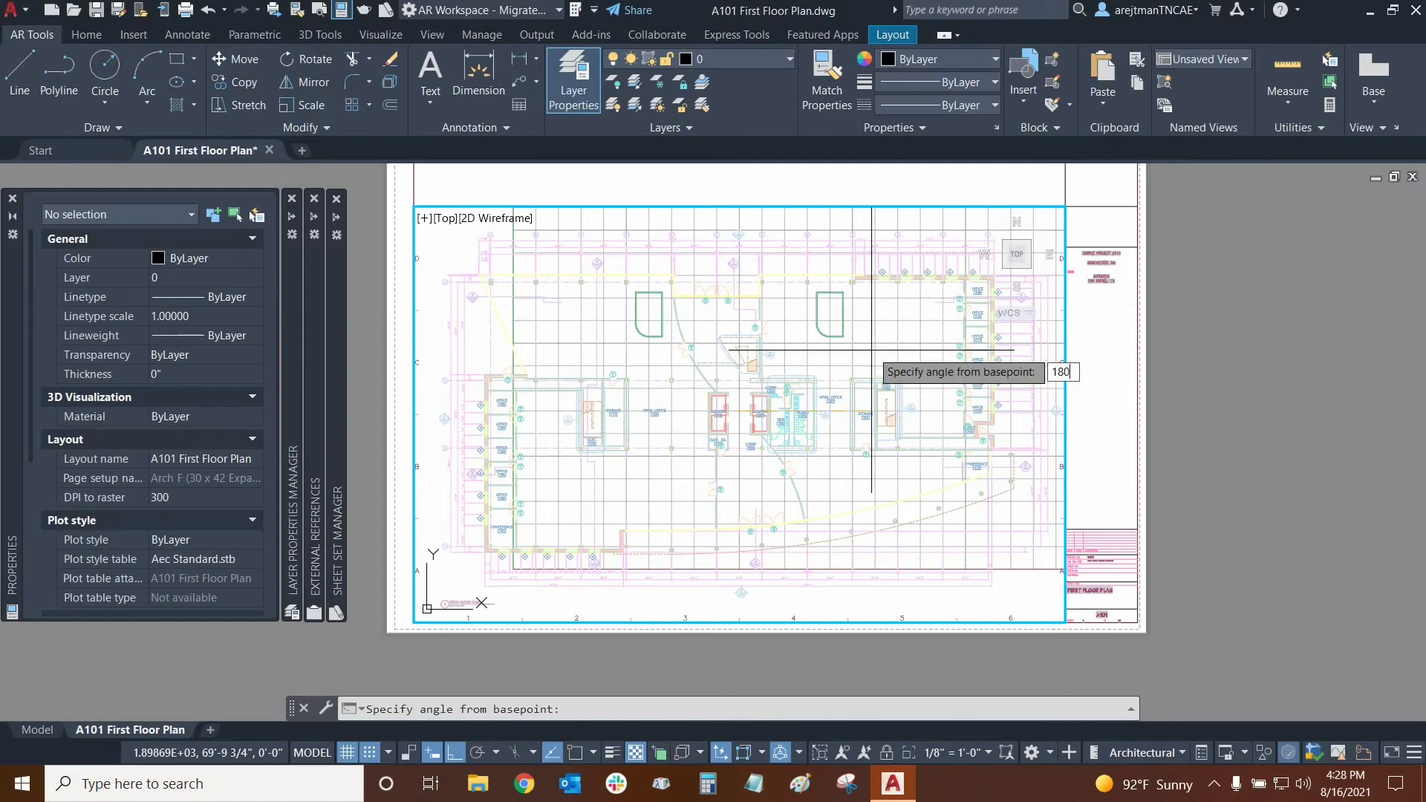
key("Return")
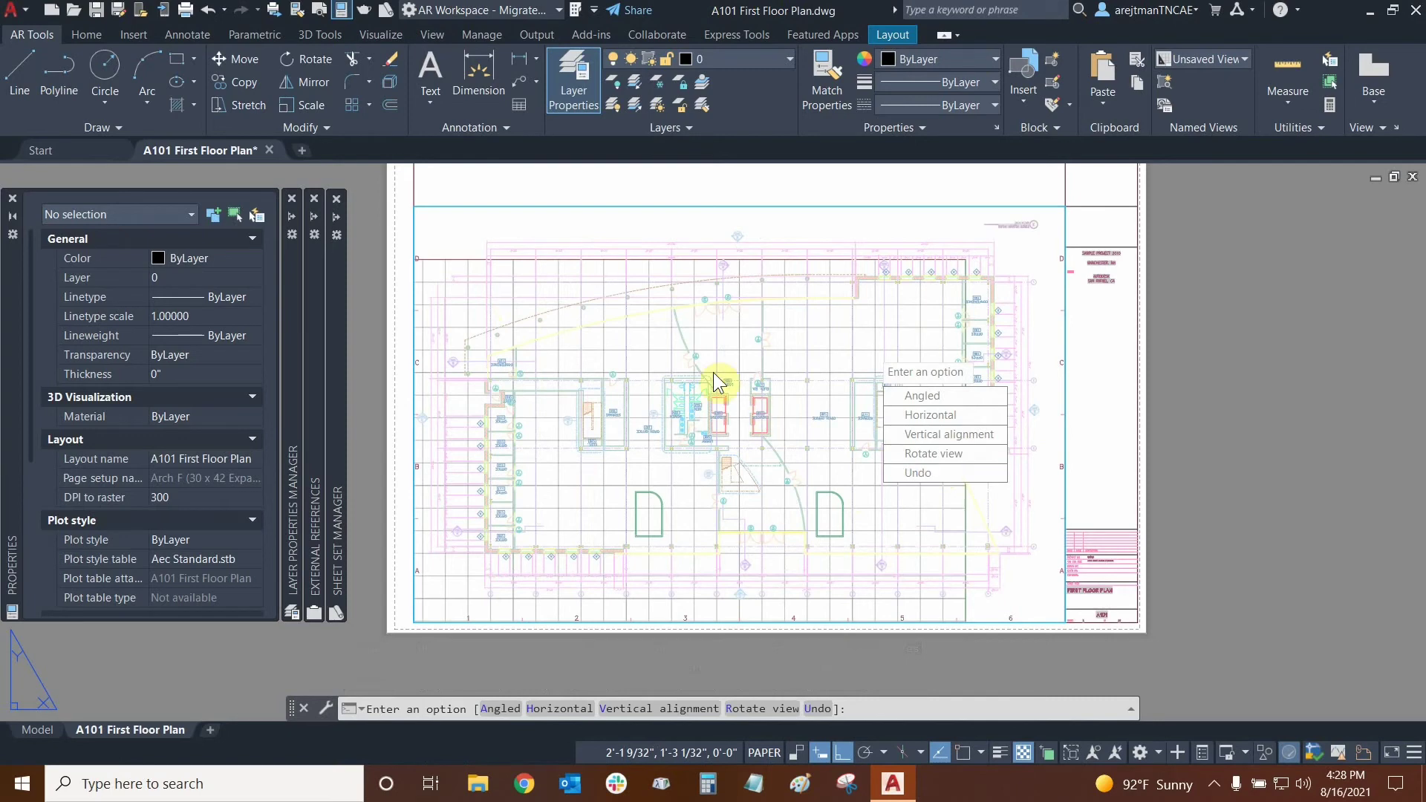
Step: Cancel the remaining MVSETUP prompt with Esc
key("Escape")
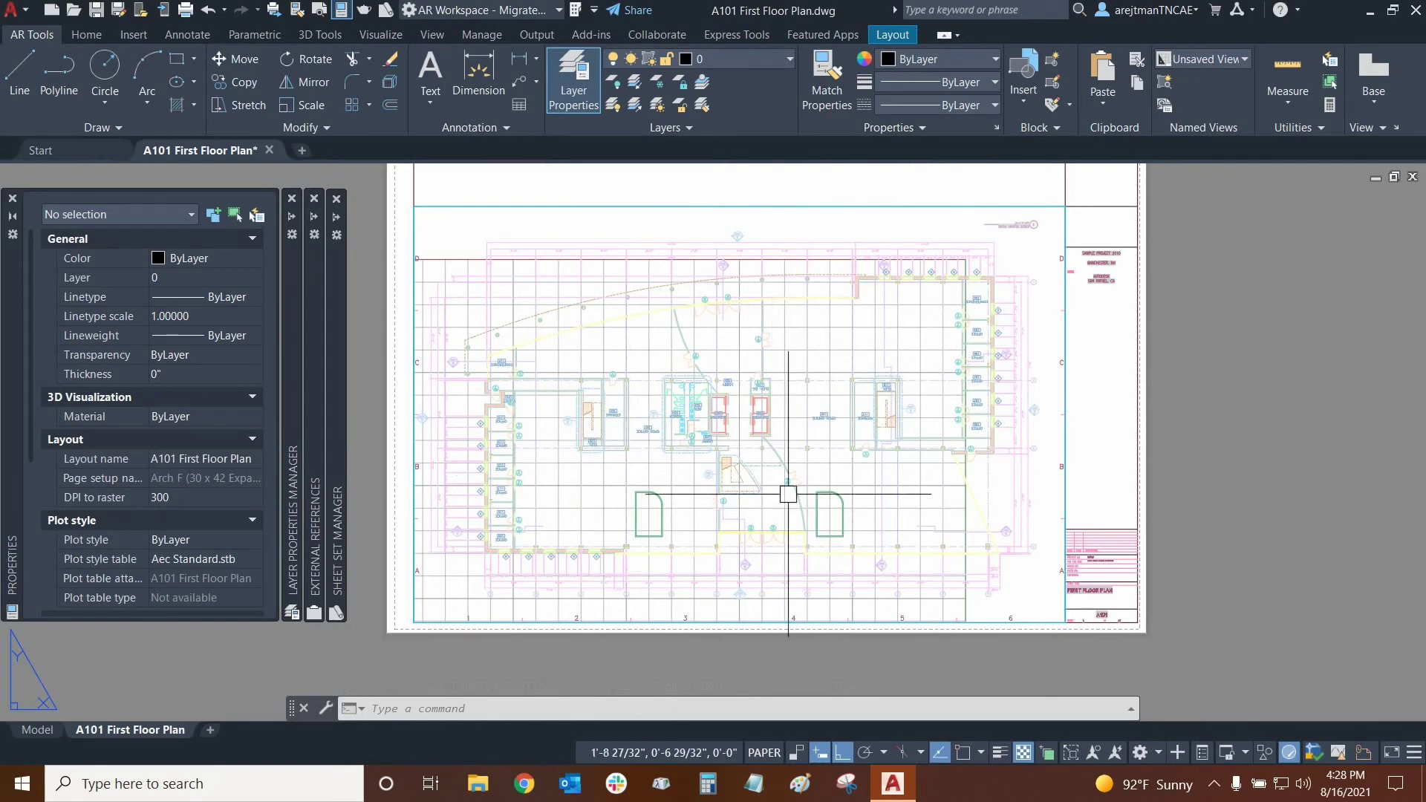
left_click(43, 732)
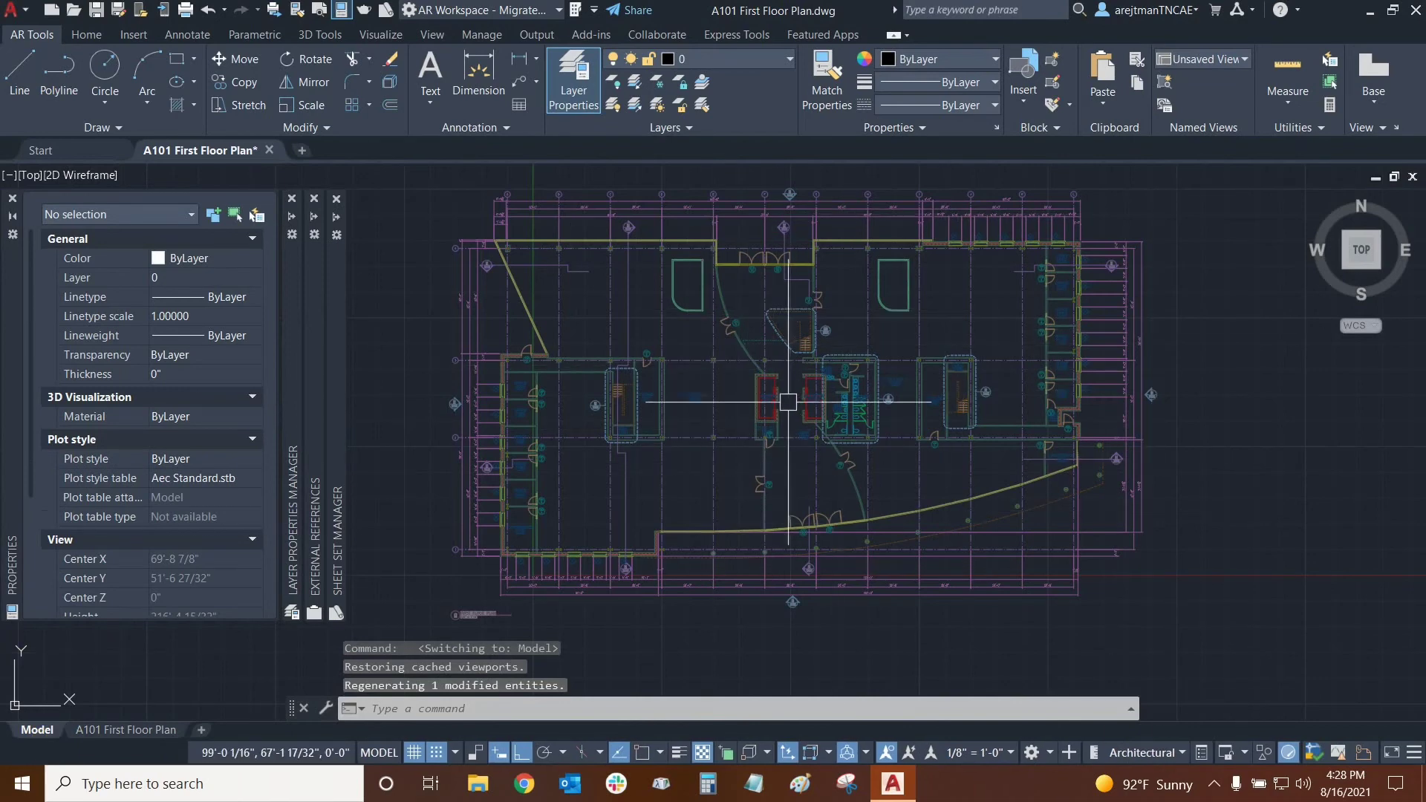
left_click(123, 729)
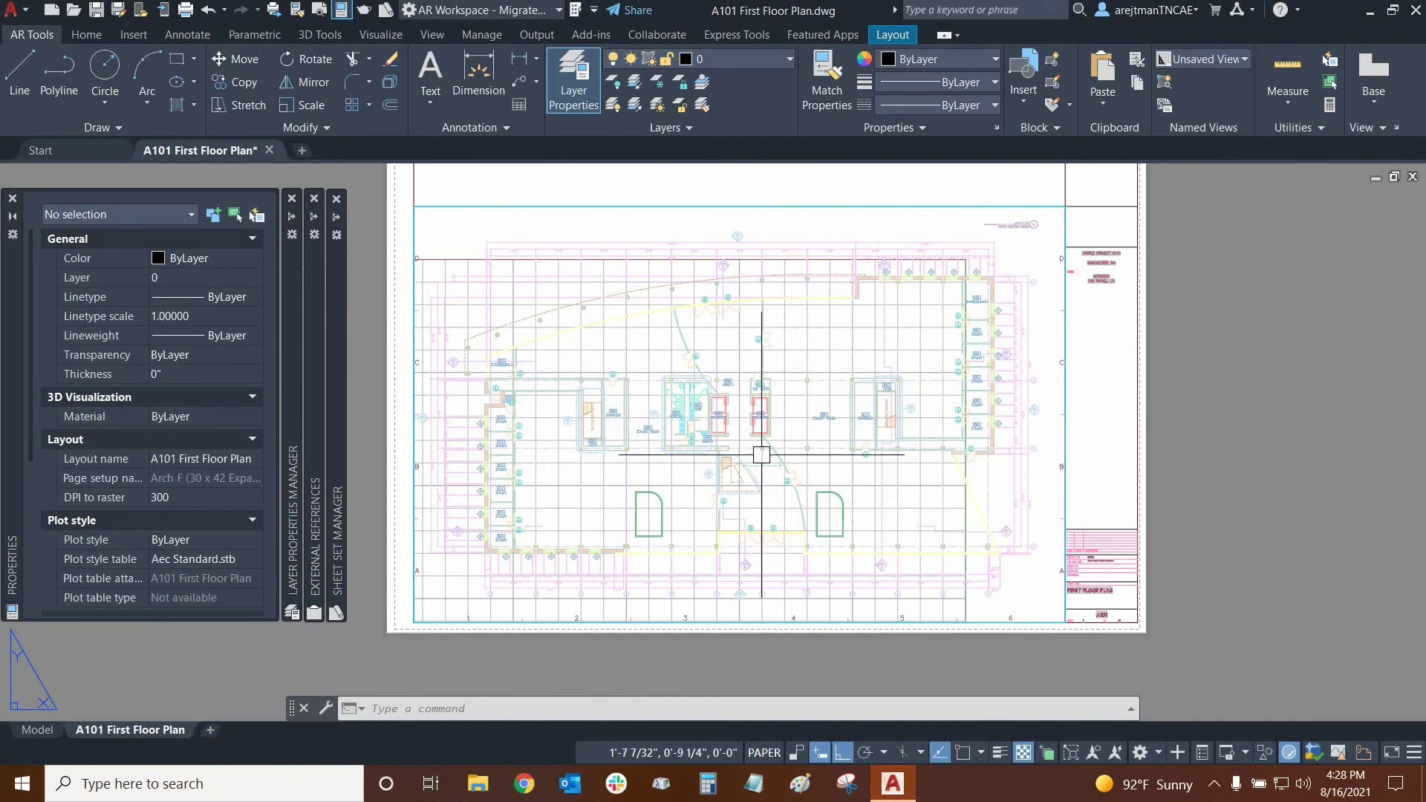
Step: Shift the rotated plan slightly inside its viewport, then return to paper space and pan the sheet
double_click(711, 391)
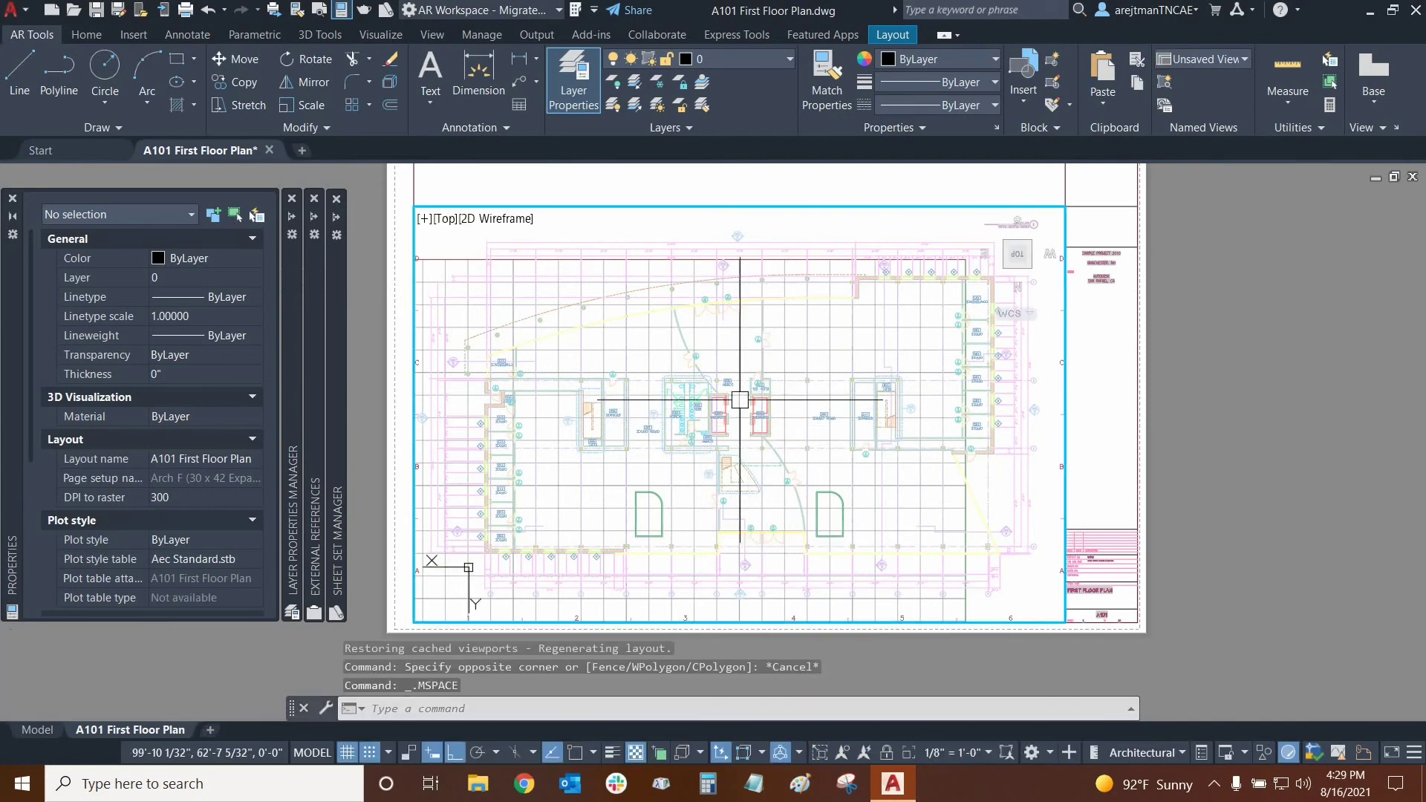
middle_click_drag(736, 422, 755, 402)
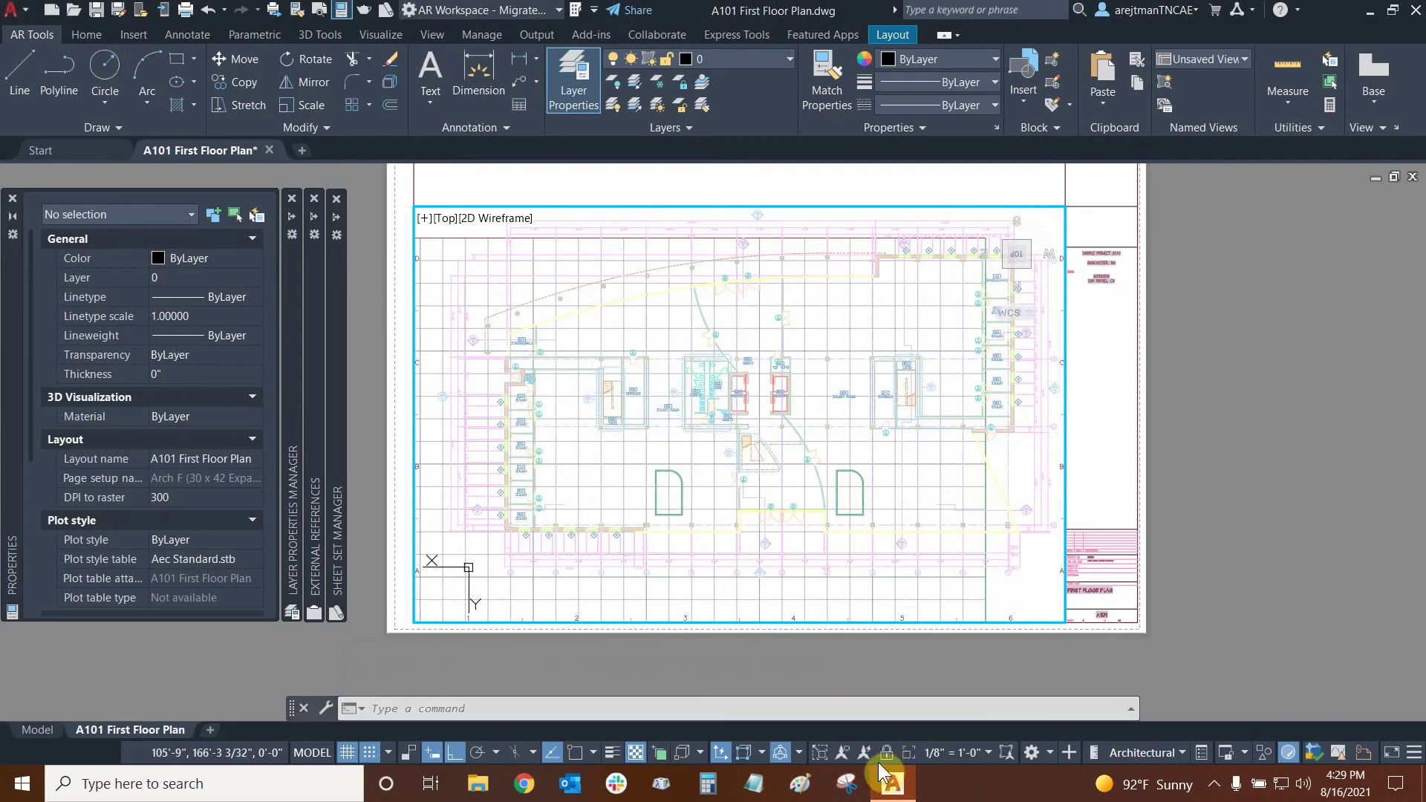
double_click(1232, 352)
mouse_move(1248, 388)
middle_mouse_down()
mouse_move(1266, 398)
mouse_move(1222, 394)
middle_mouse_up()
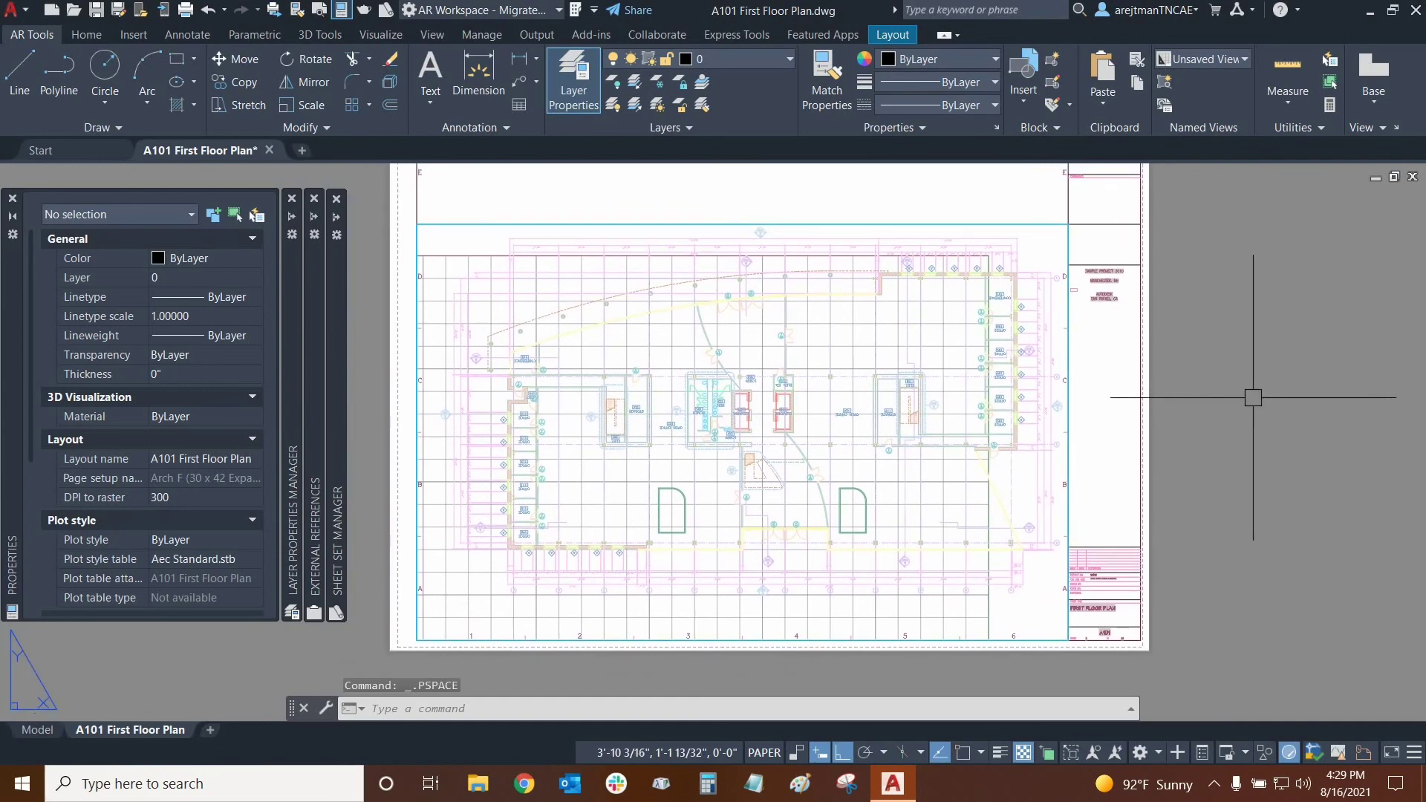